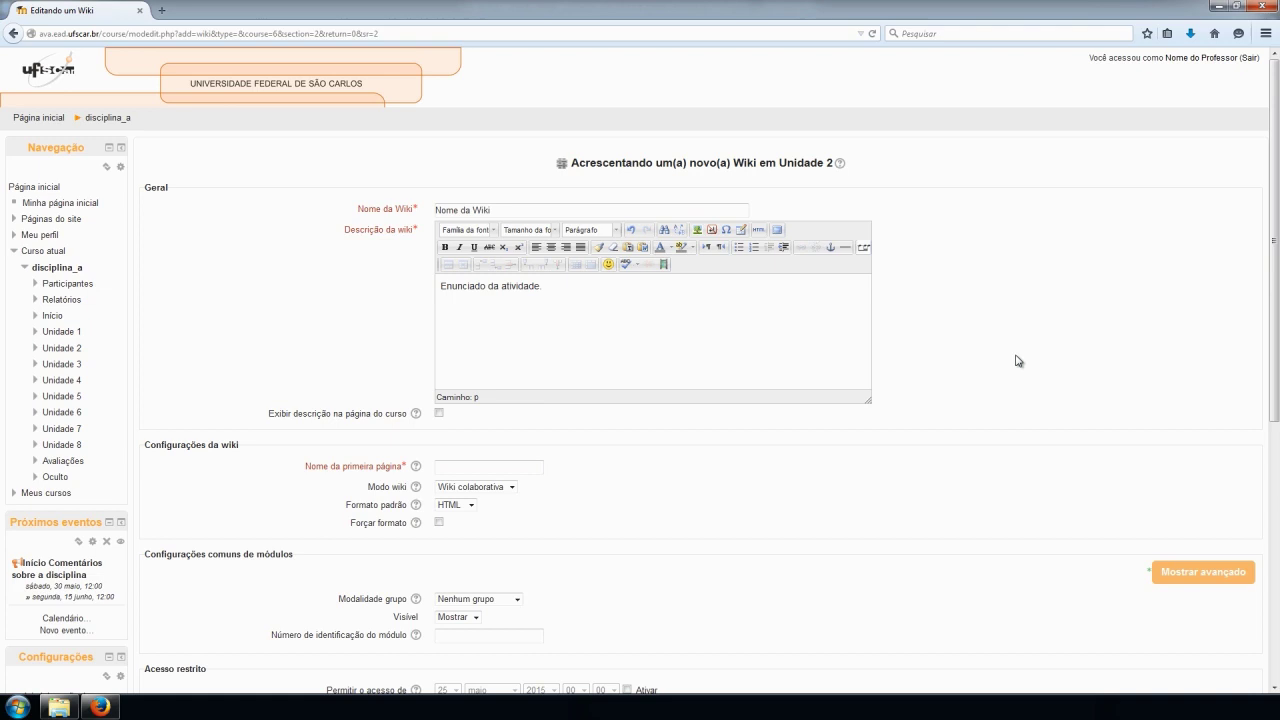
Step: Name the first page "Título da Wiki", keep the collaborative wiki mode, and set HTML as the default, forced format
left_click(510, 468)
left_click(511, 487)
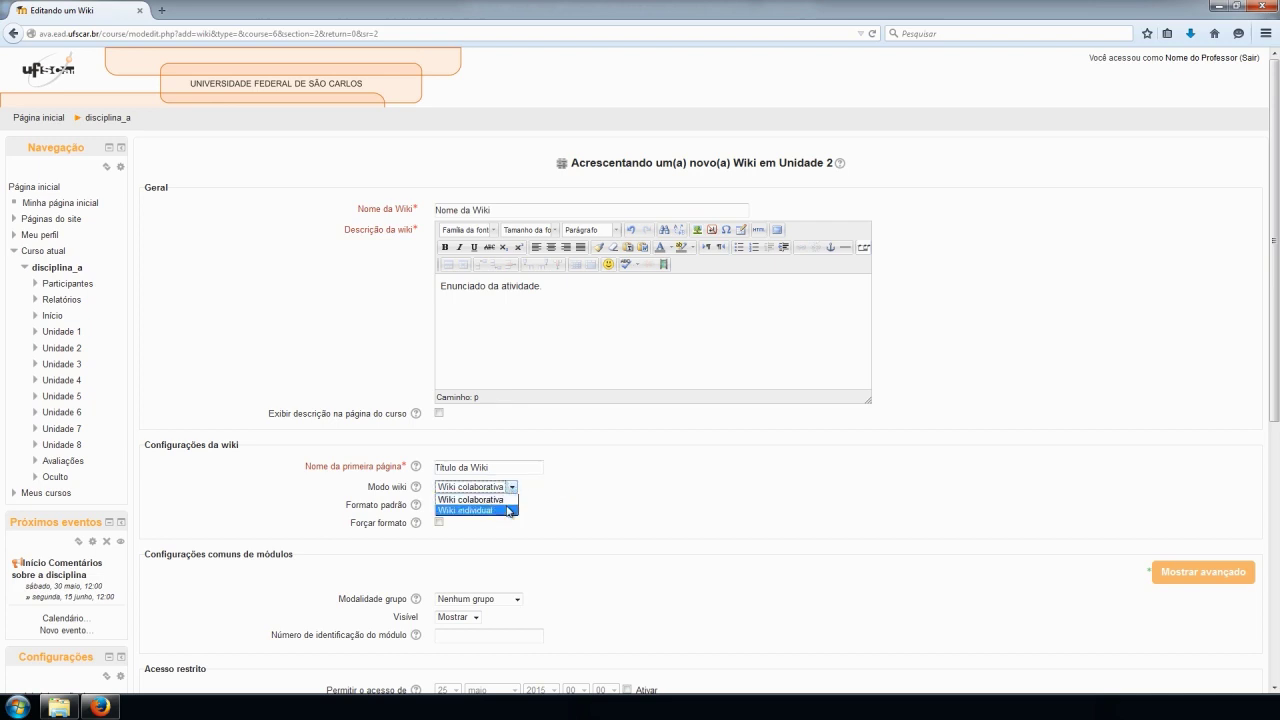
left_click(501, 502)
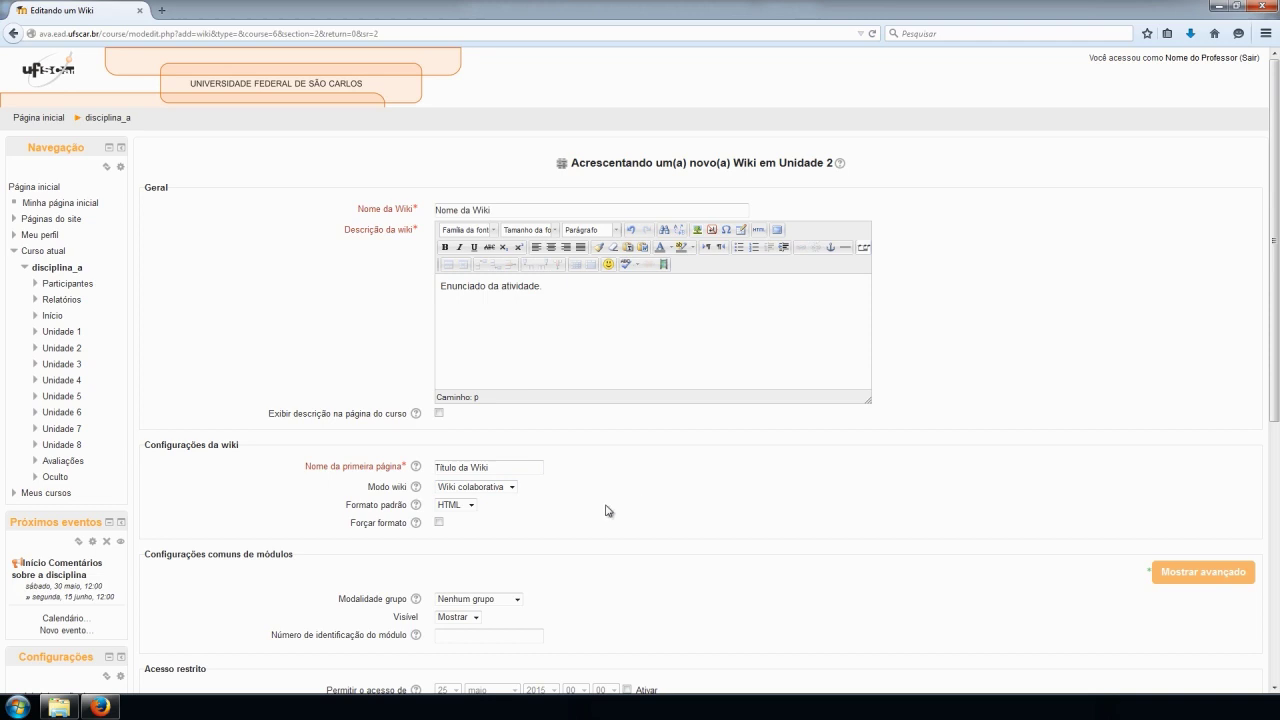
left_click(470, 505)
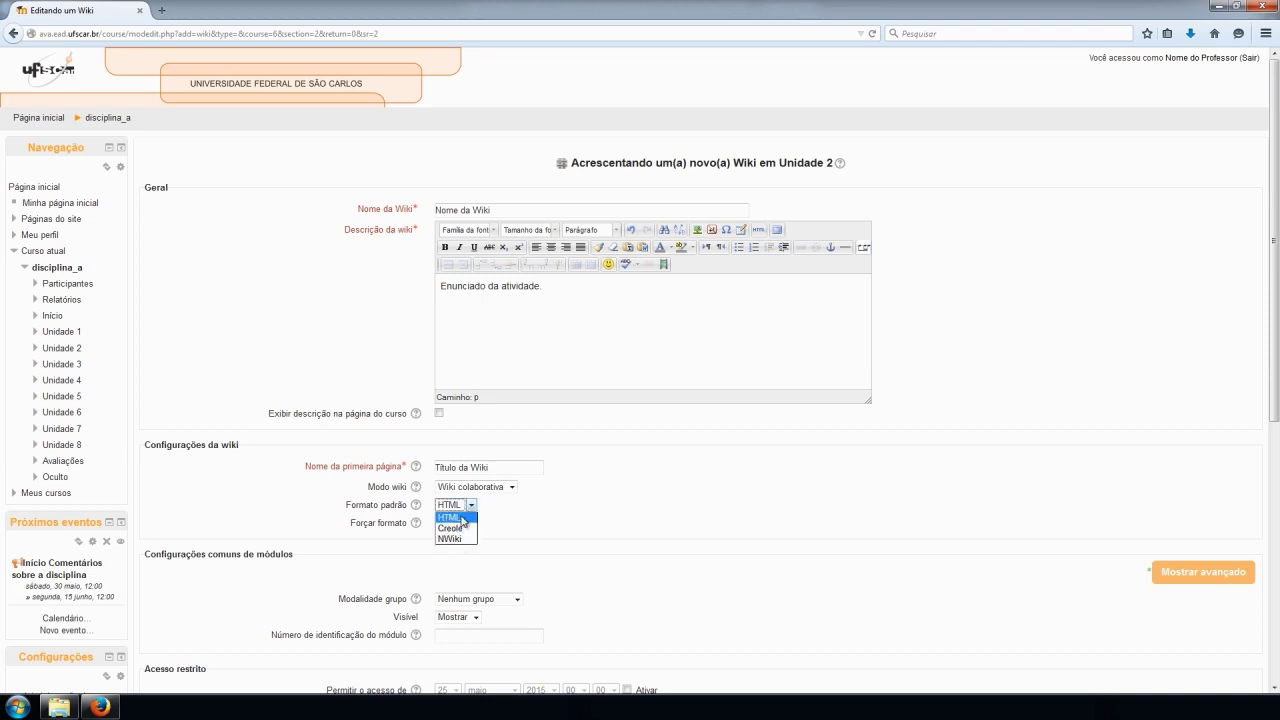
left_click(450, 517)
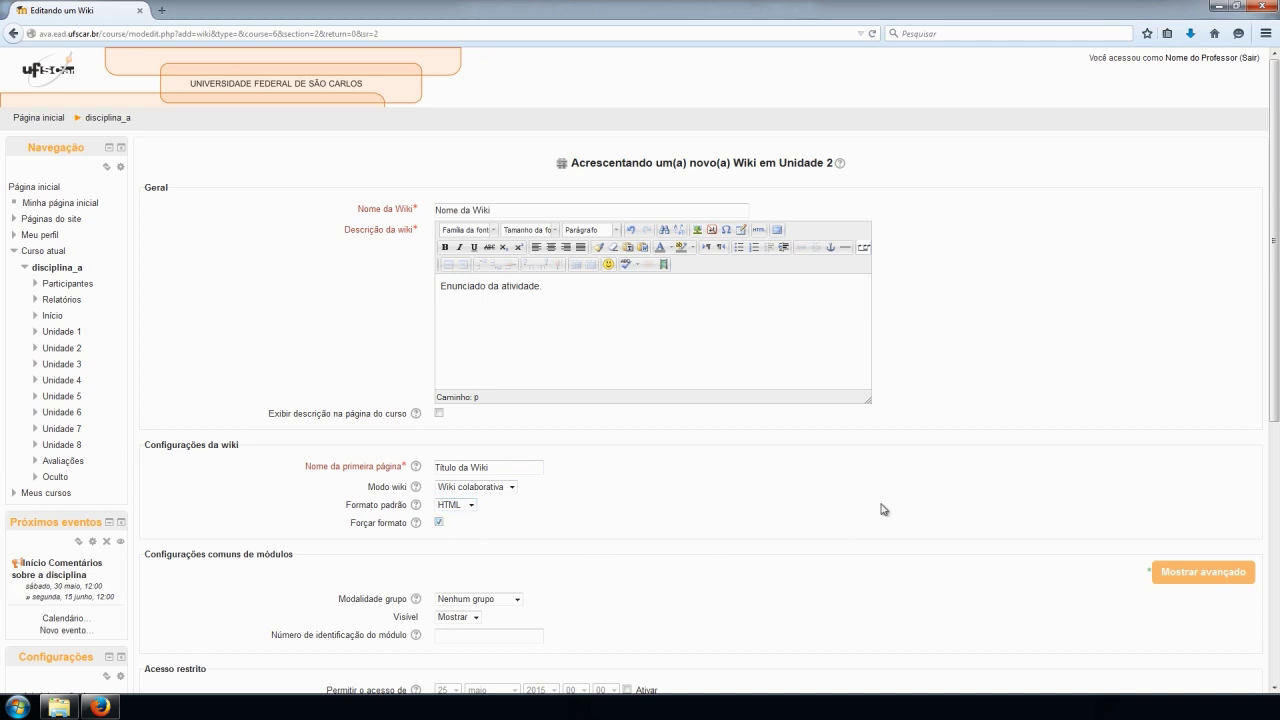
Step: Set the wiki's group mode to "Nenhum grupo" and its visibility to "Mostrar"
left_click(515, 602)
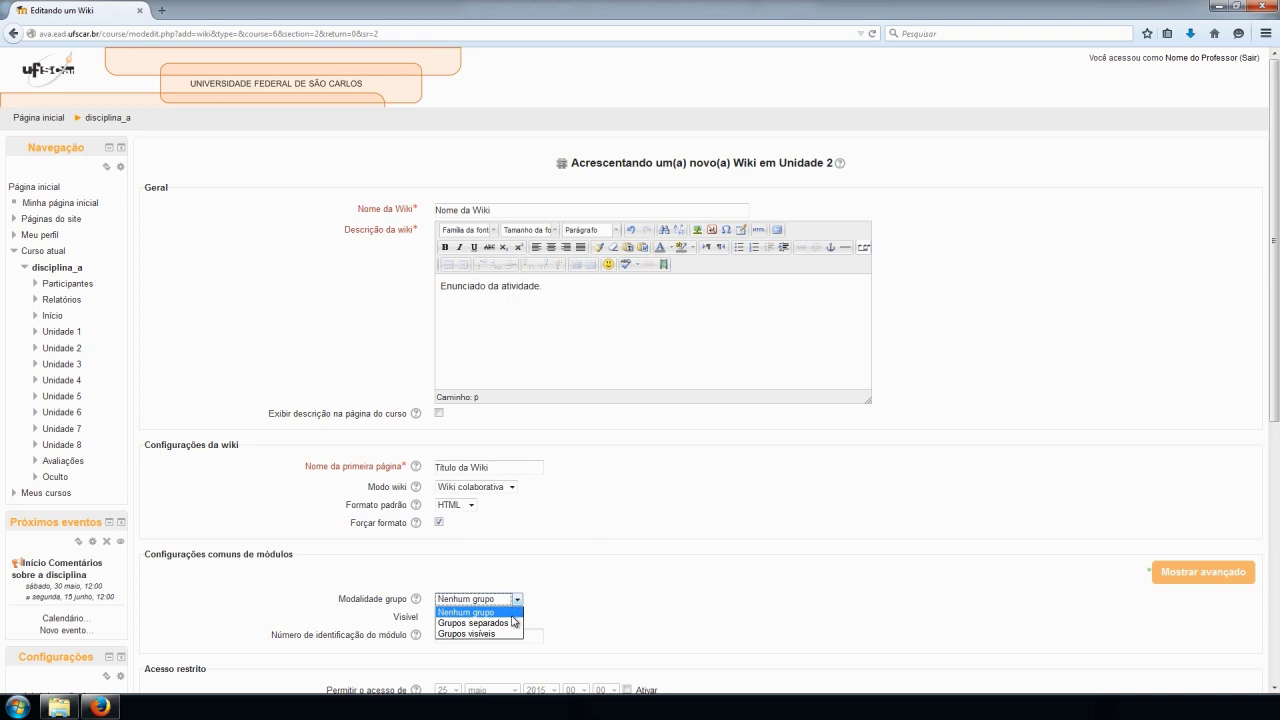
left_click(503, 614)
left_click(466, 617)
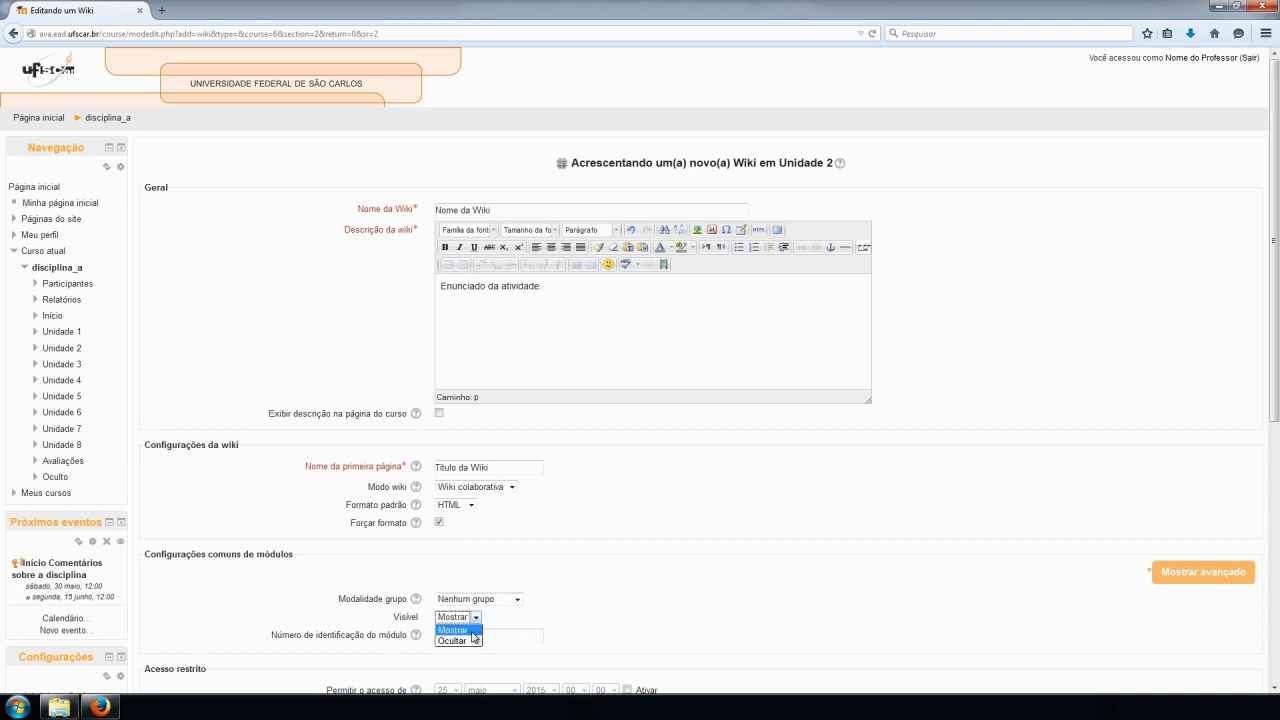
left_click(468, 630)
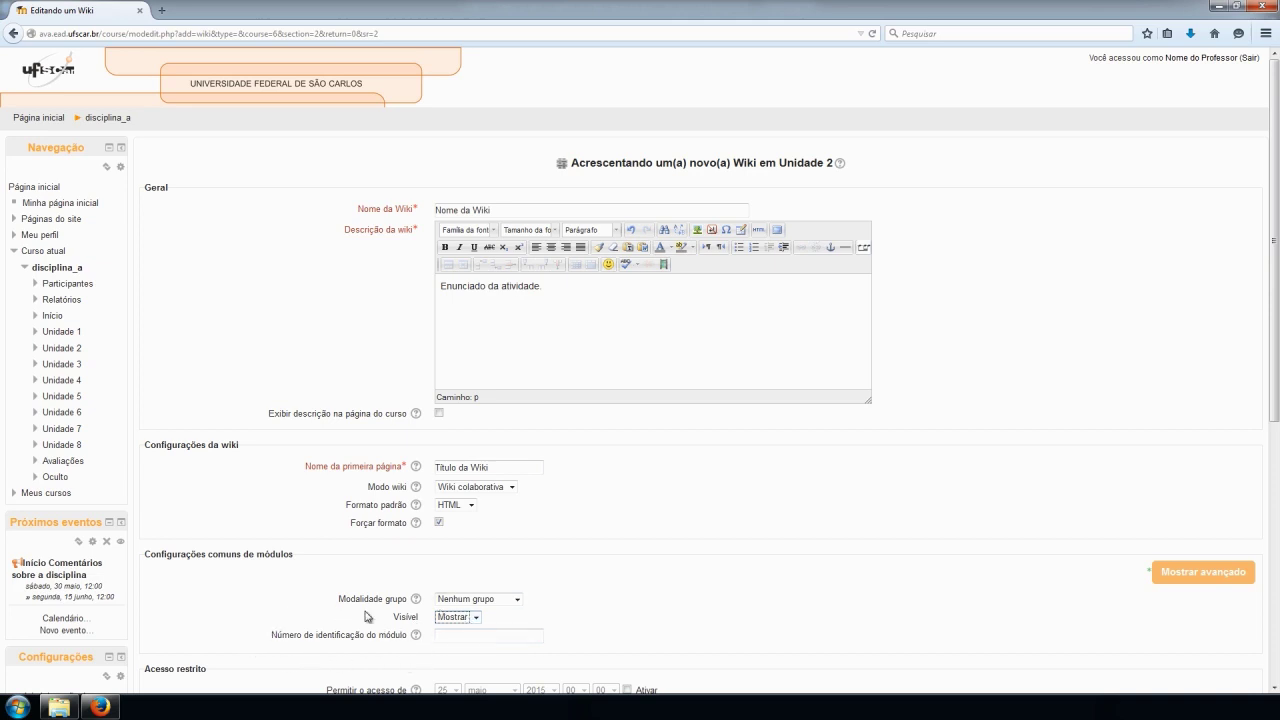
Step: Save the wiki and return to the course, placing "Nome da Wiki" first under Atividades in Unidade 2
left_click(785, 557)
left_click_drag(1273, 389, 1273, 624)
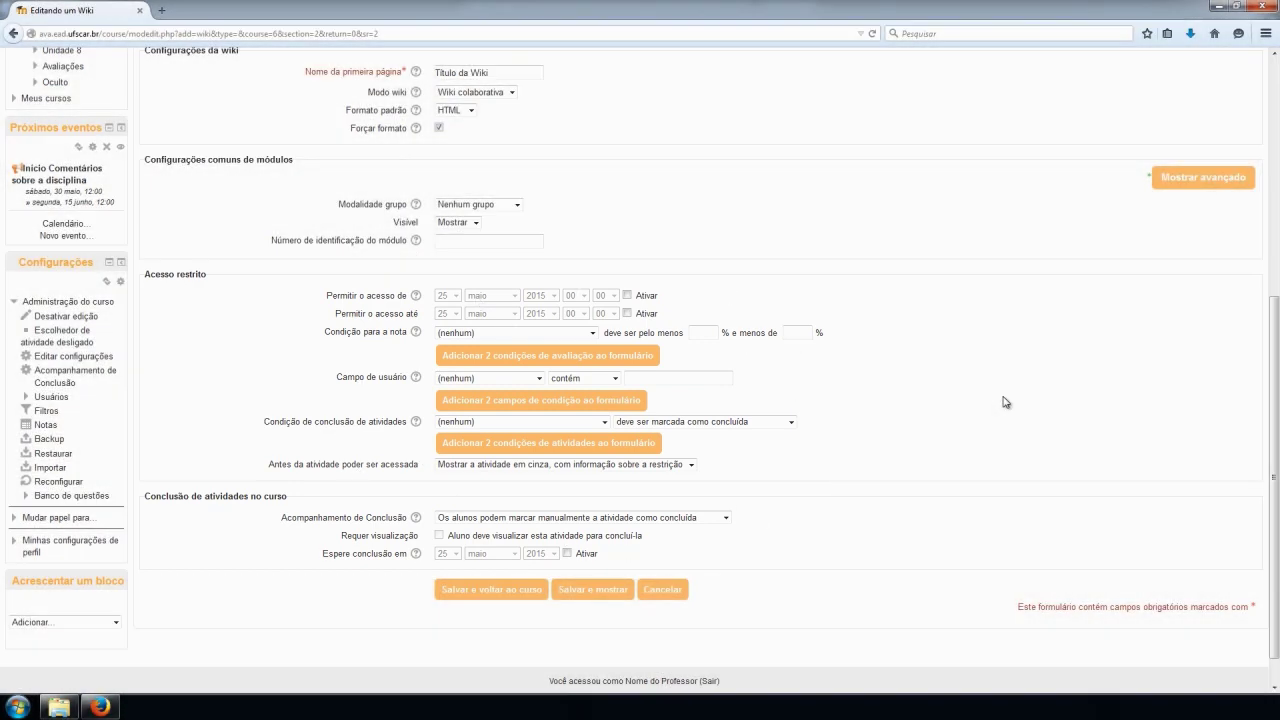
left_click(490, 589)
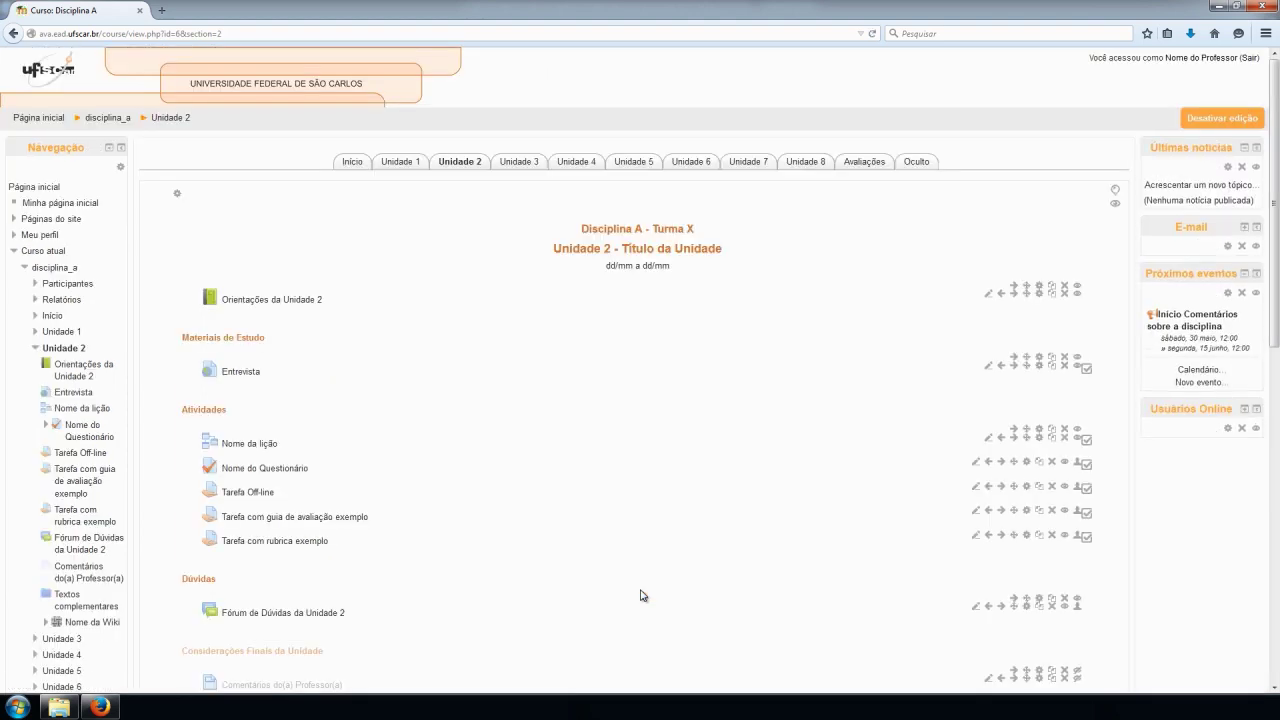
scroll(641, 596, "down", 3)
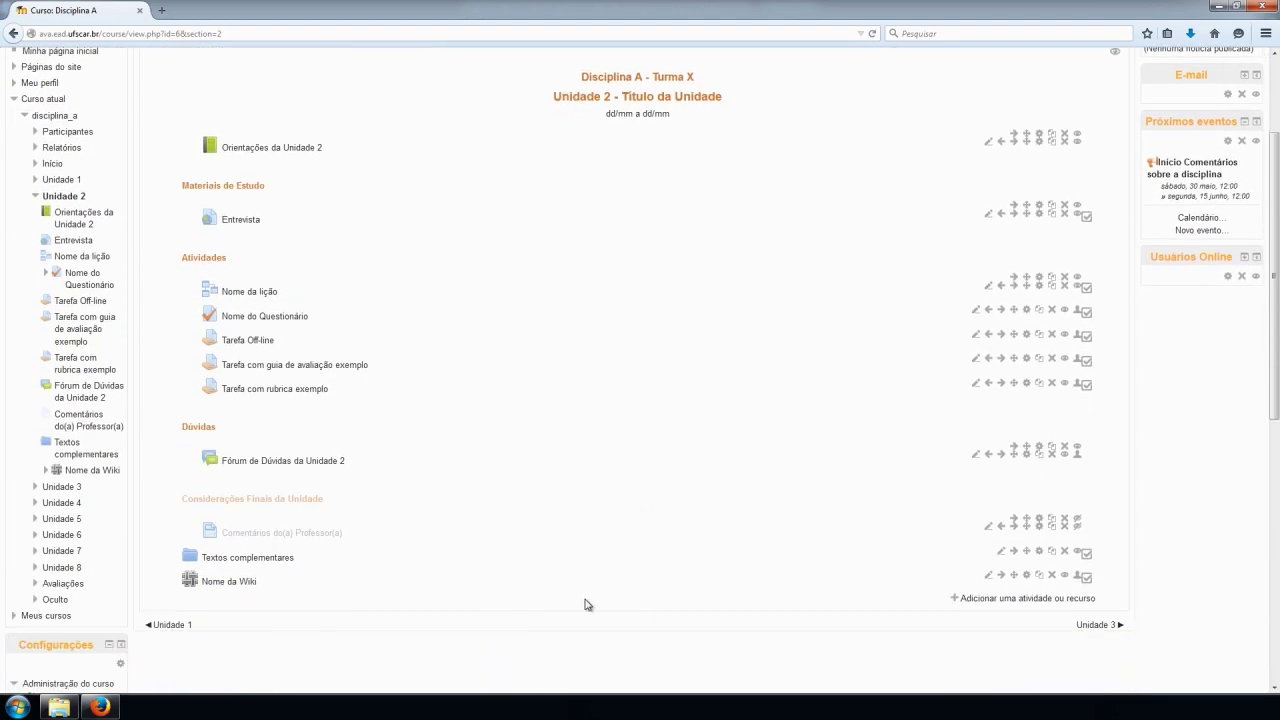
left_click_drag(1014, 577, 1014, 283)
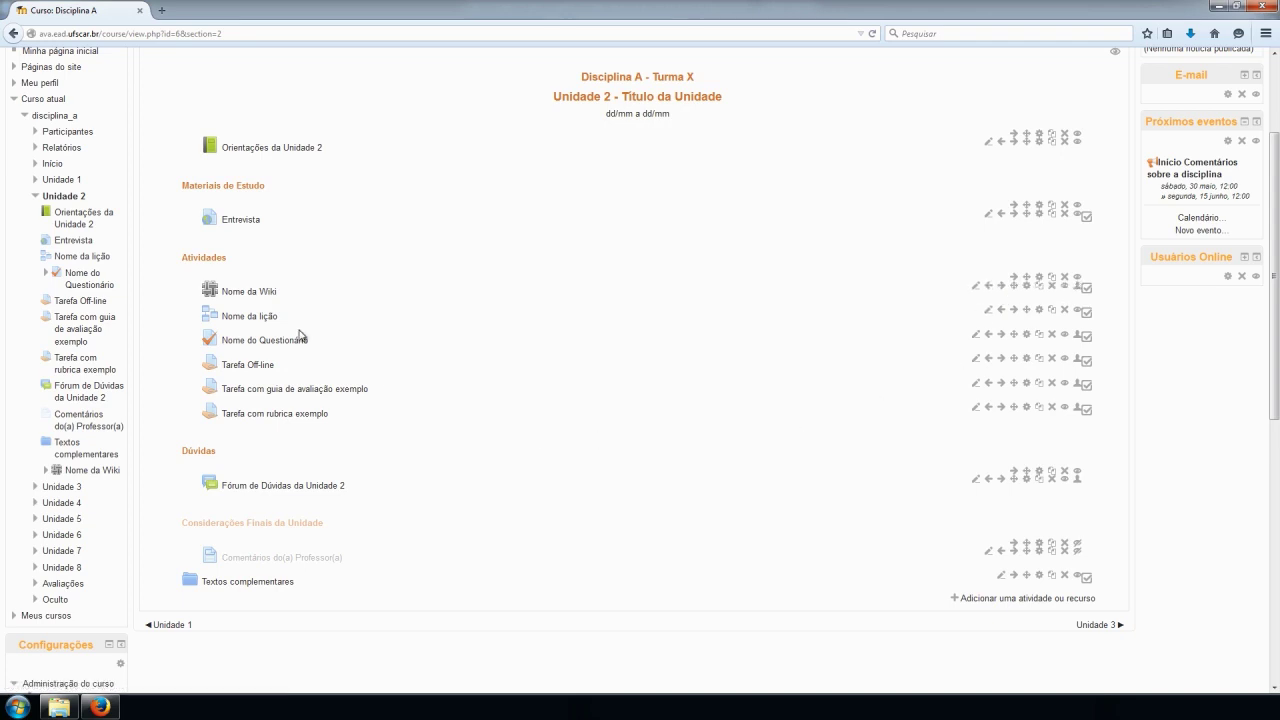
Step: Write "Iniciando a atividade" and the page link "[[Página 2]]" on the wiki's first page, saving each edit
left_click(253, 292)
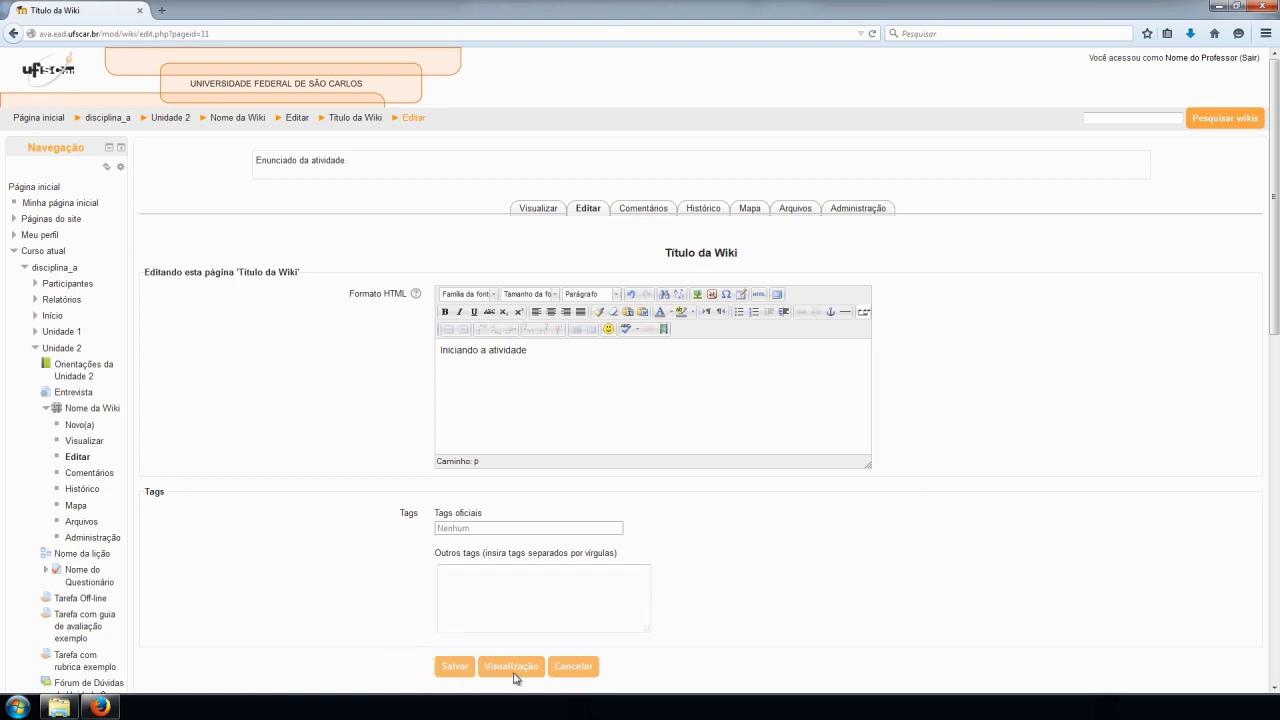
left_click(455, 667)
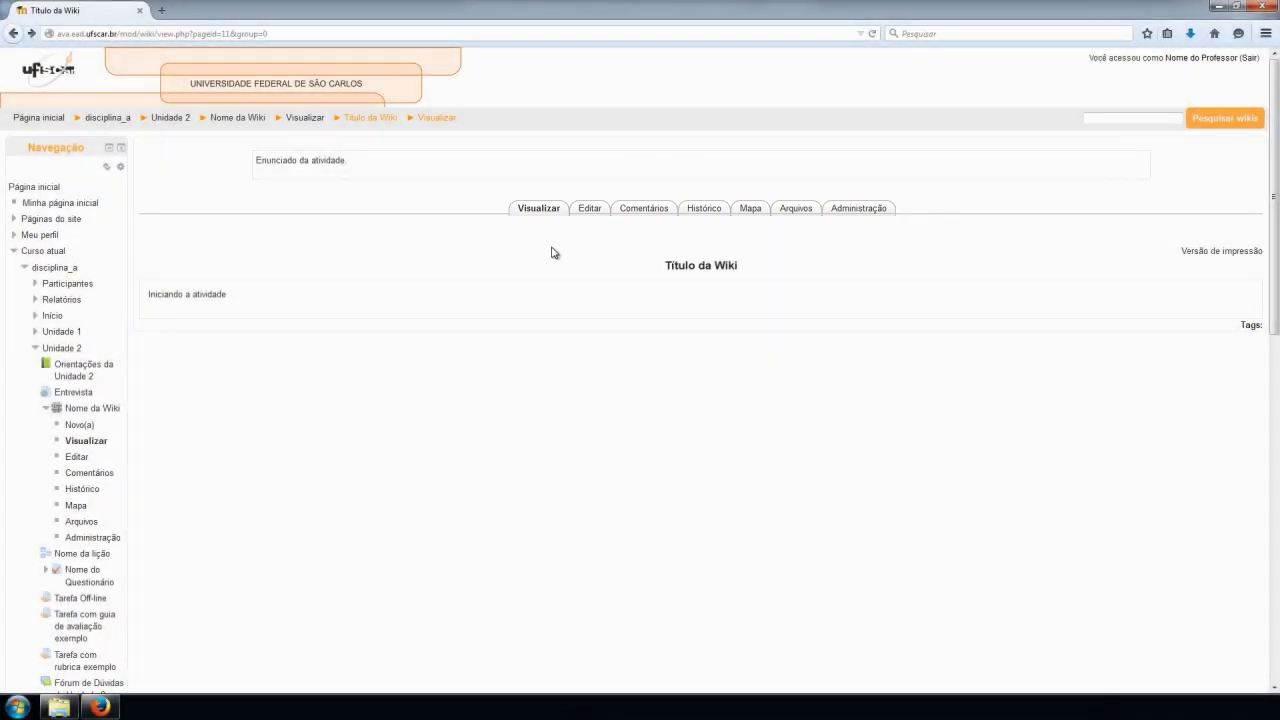
left_click(592, 212)
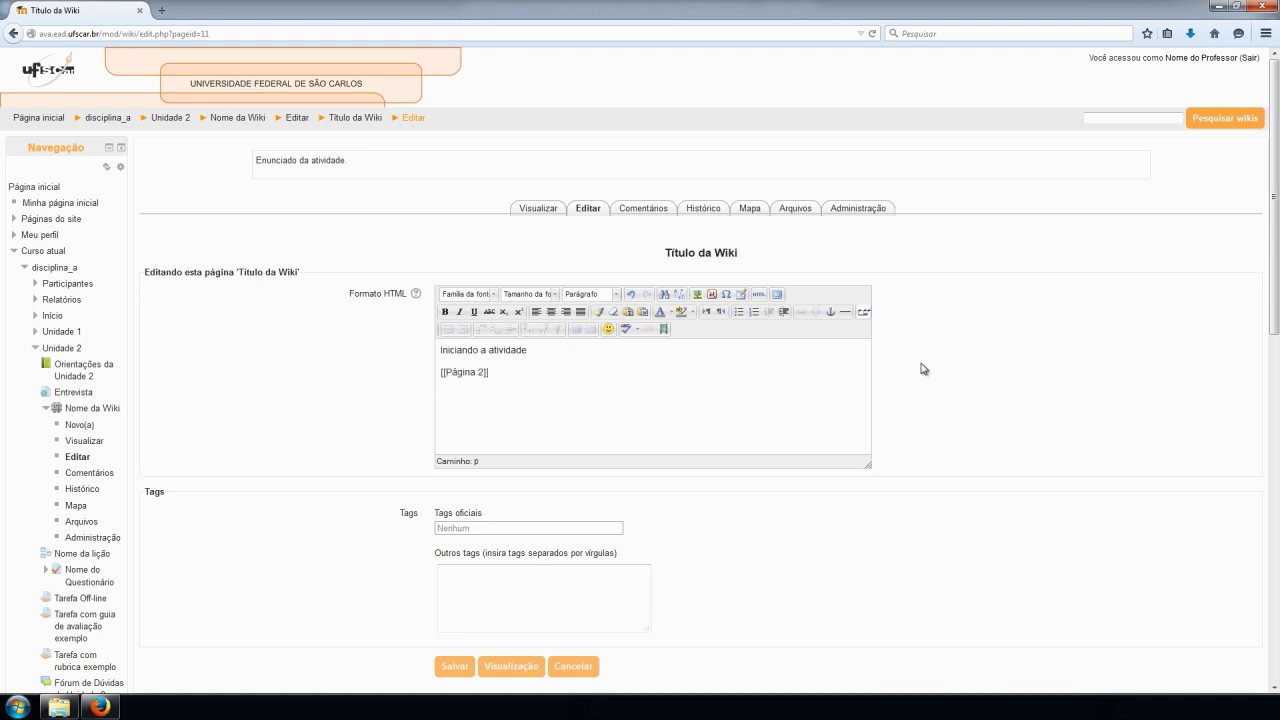
left_click(456, 672)
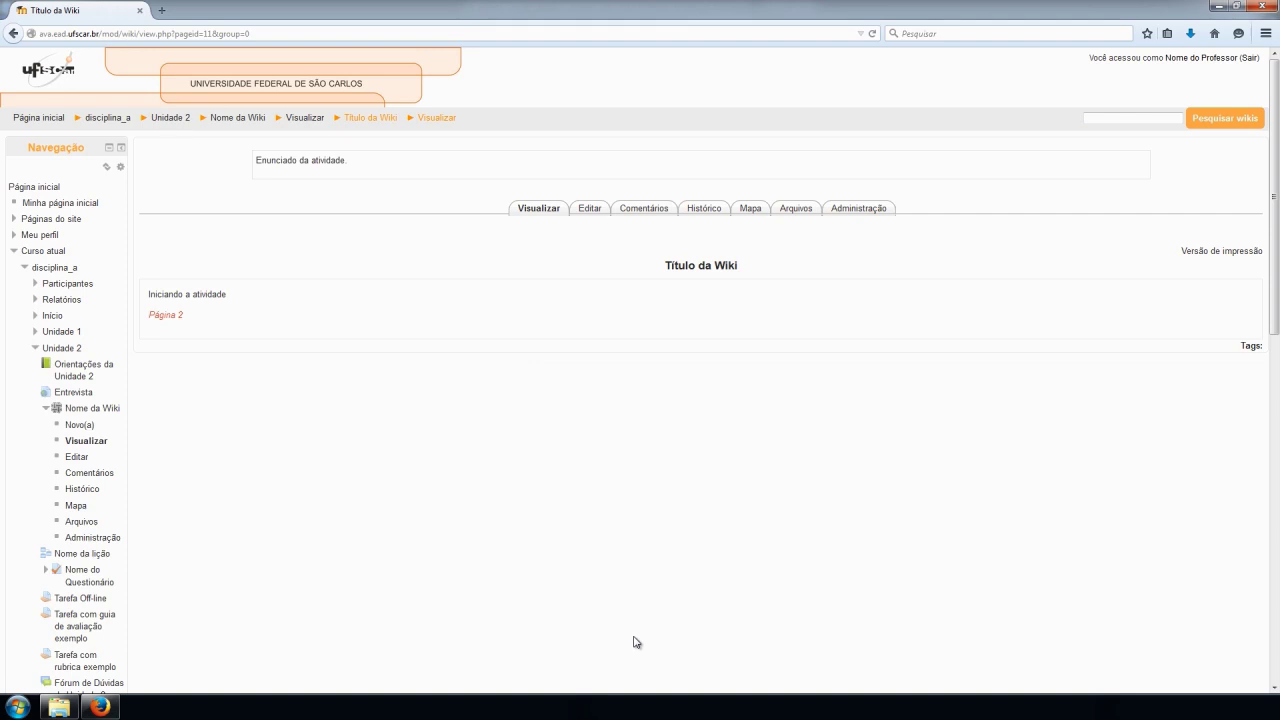
Step: Create the wiki's Página 2 from its link, save it without content, and view the wiki's page map
left_click(166, 316)
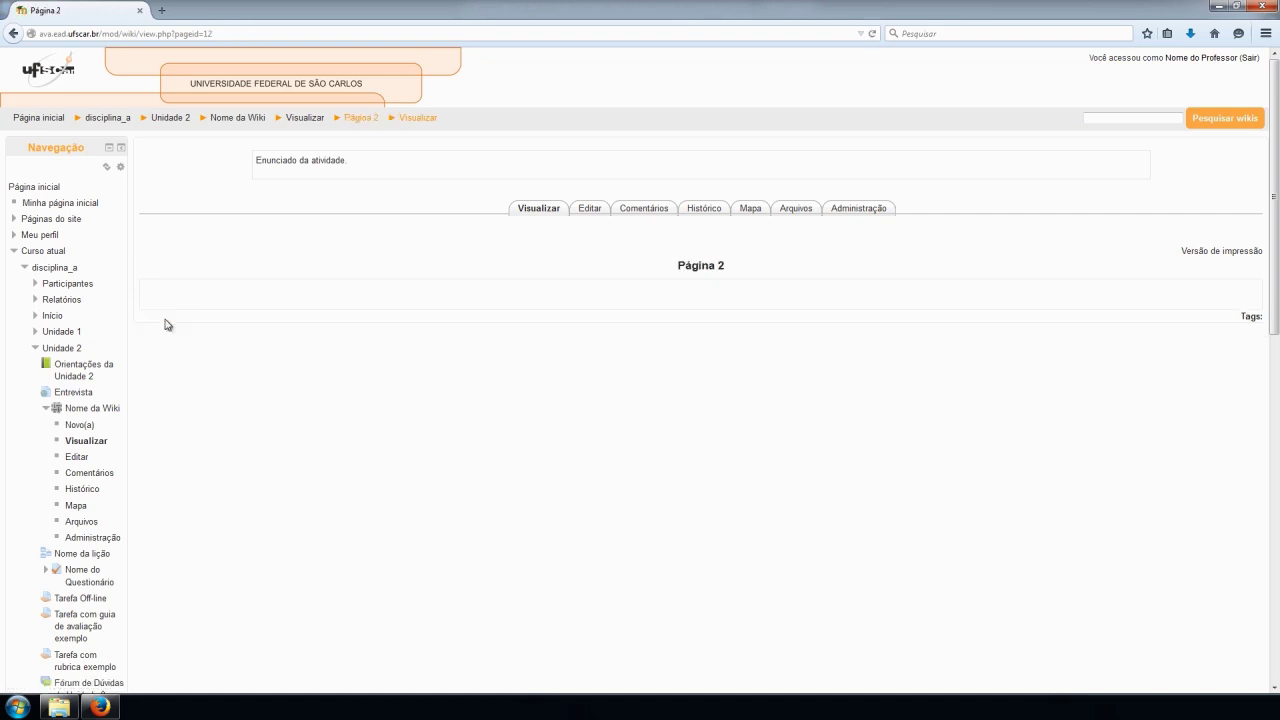
left_click(591, 212)
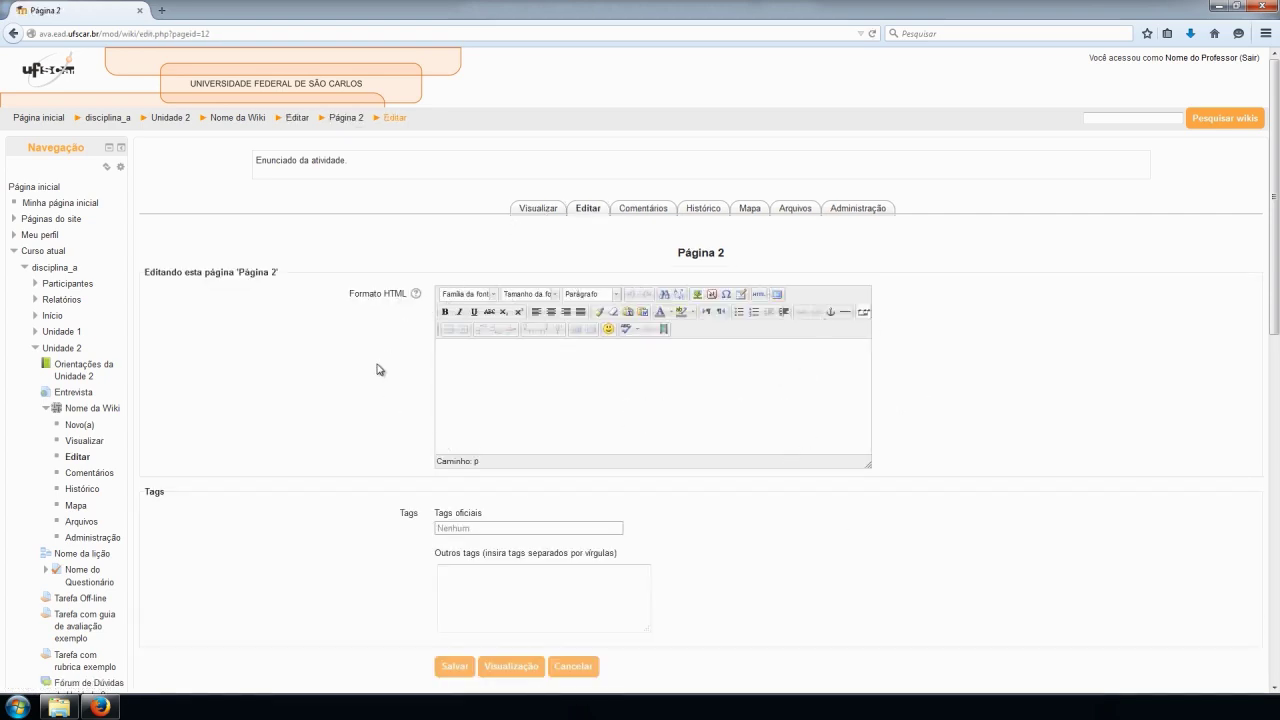
left_click(454, 666)
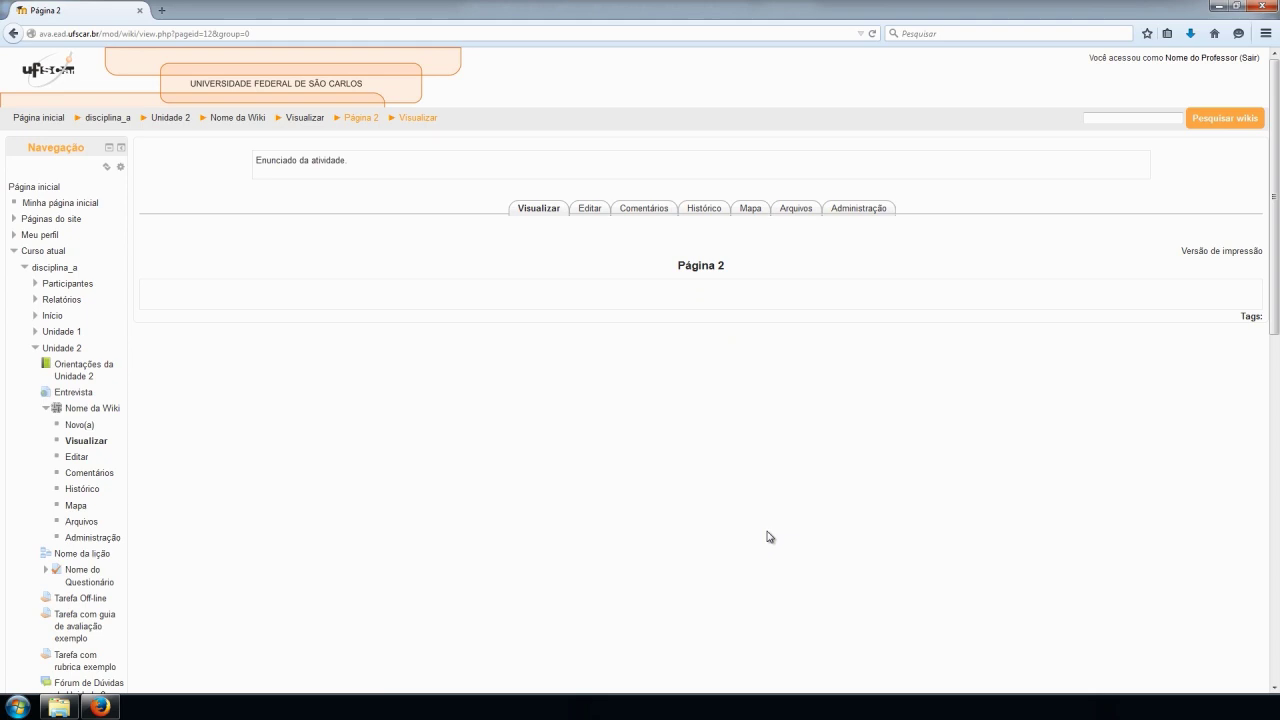
left_click(750, 207)
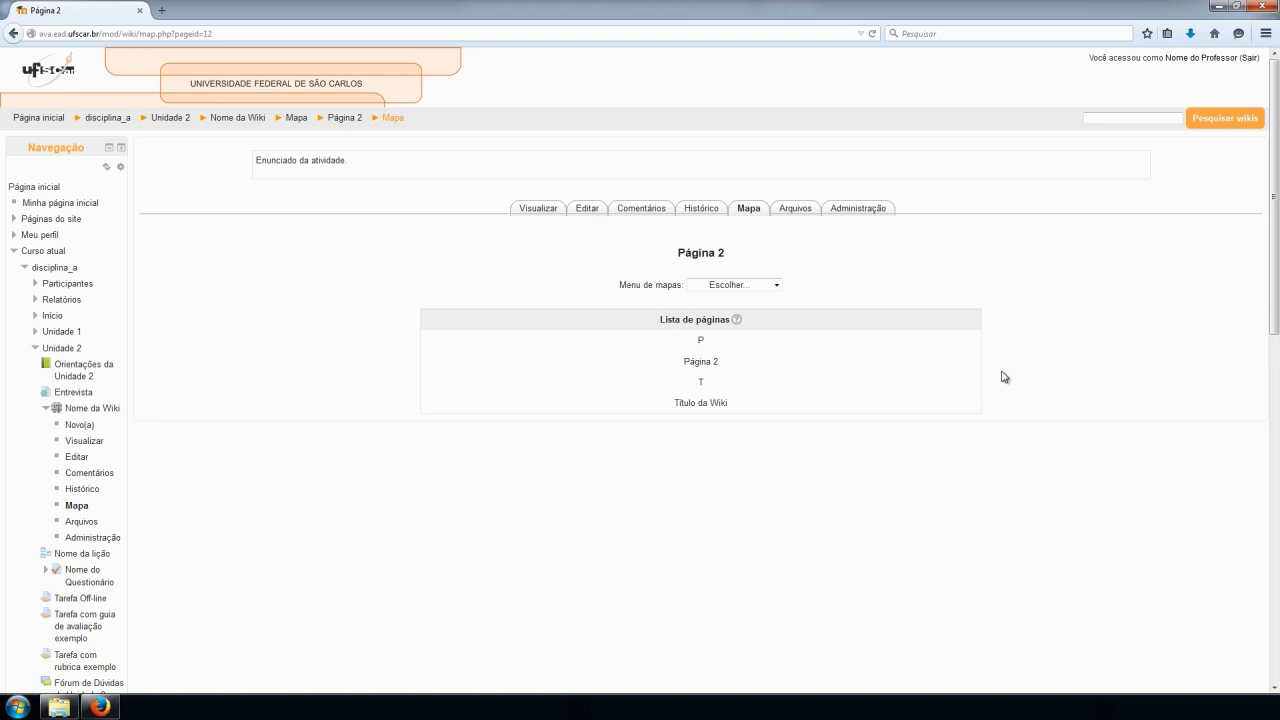
Step: Open "Wiki exemplo" in Unidade 1 and read through the Grupo A page
left_click(158, 124)
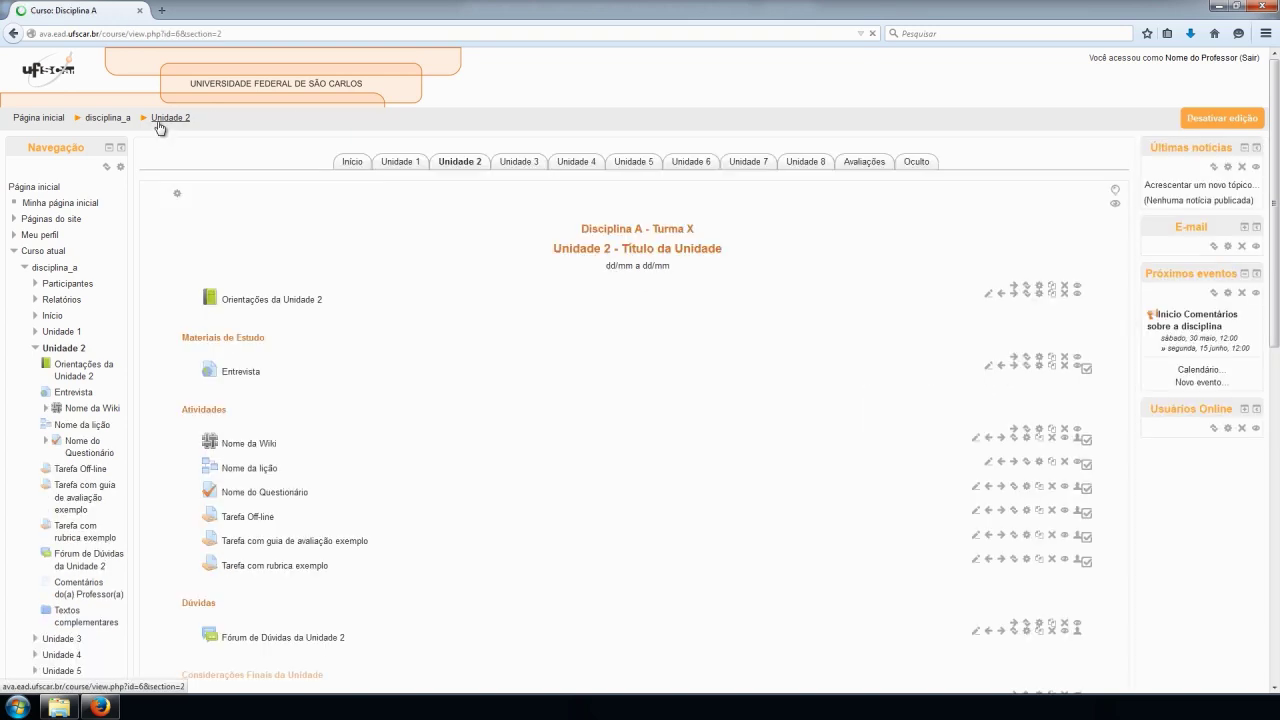
left_click(410, 168)
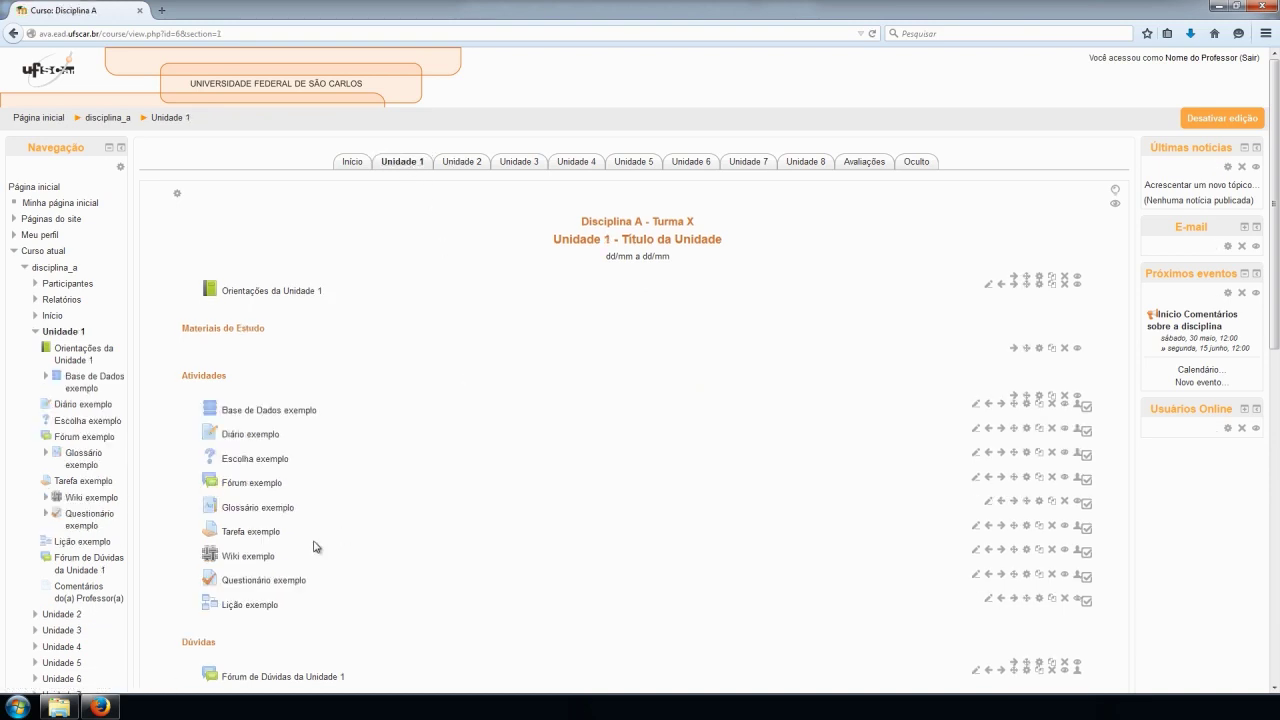
left_click(259, 558)
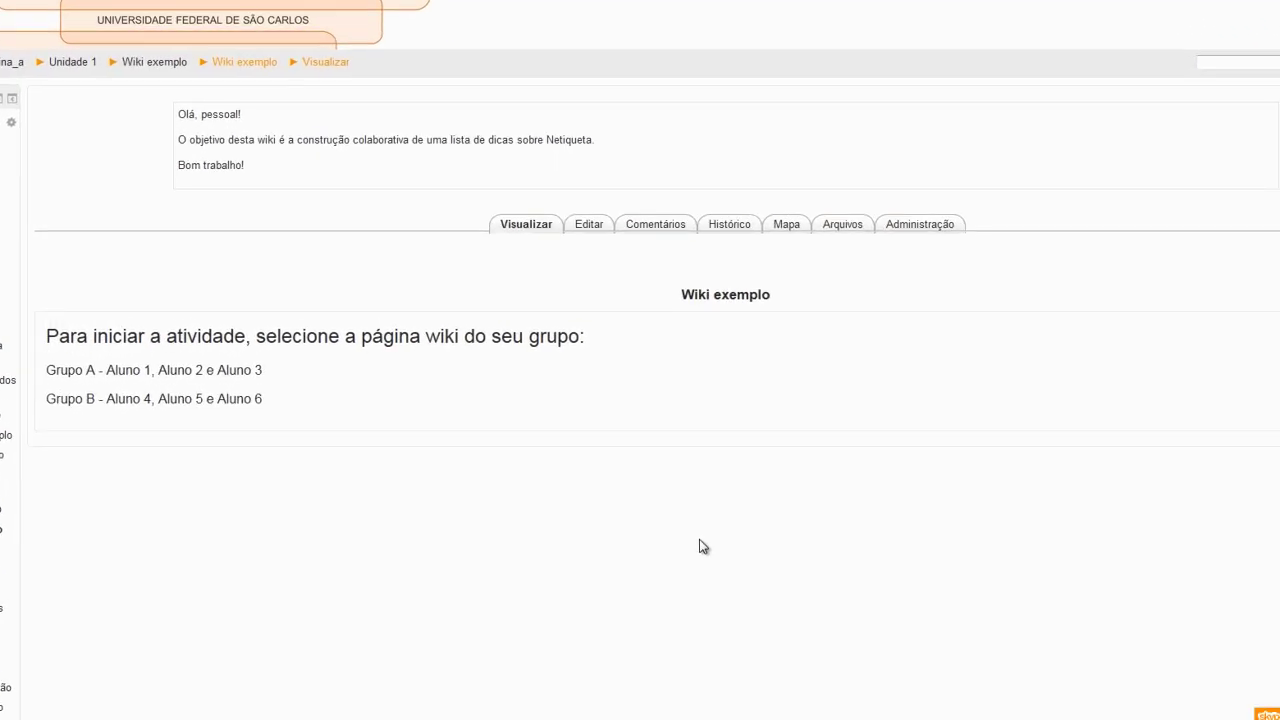
left_click(70, 371)
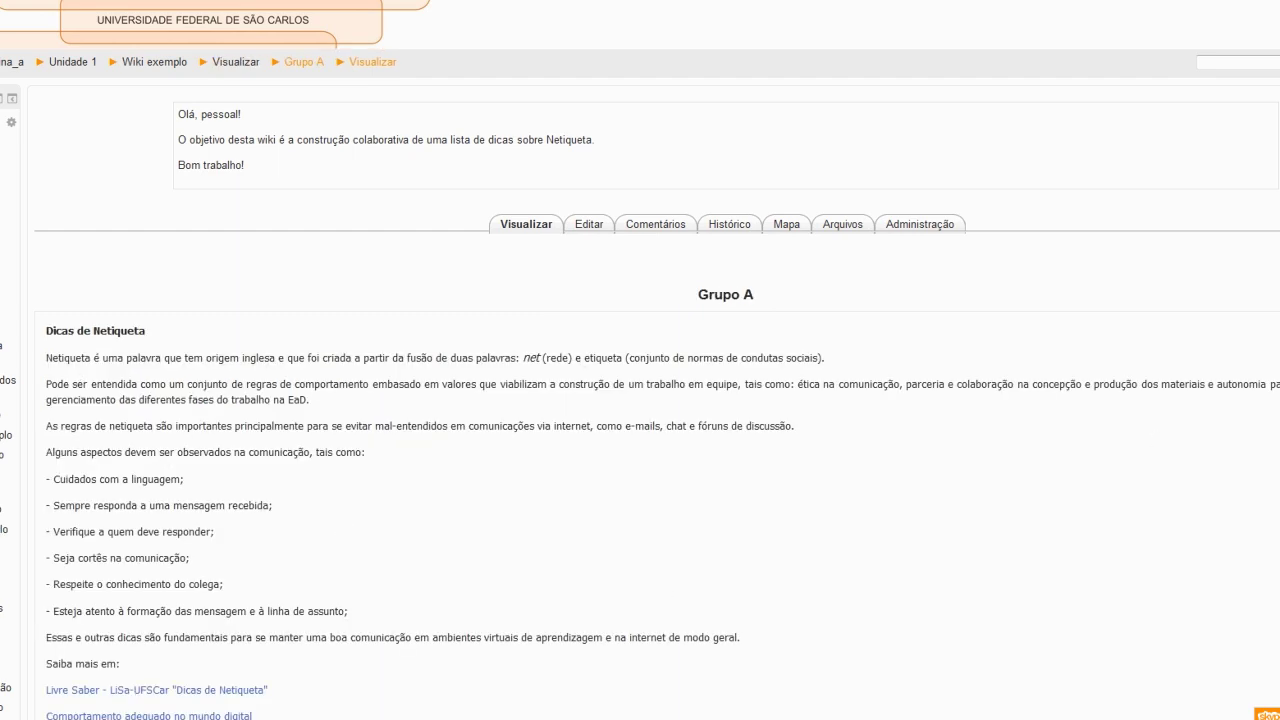
scroll(1052, 358, "down", 3)
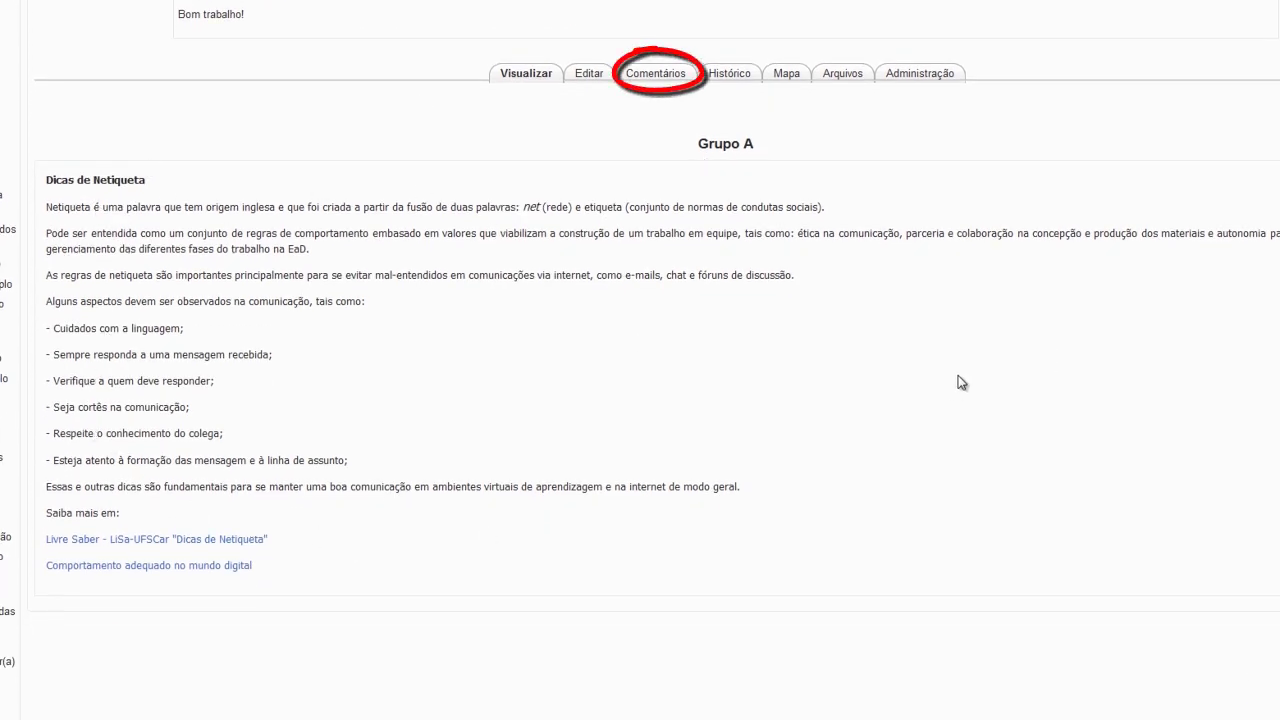
Step: Review the Grupo A page's comments and version history, and the example wiki's files
left_click(652, 80)
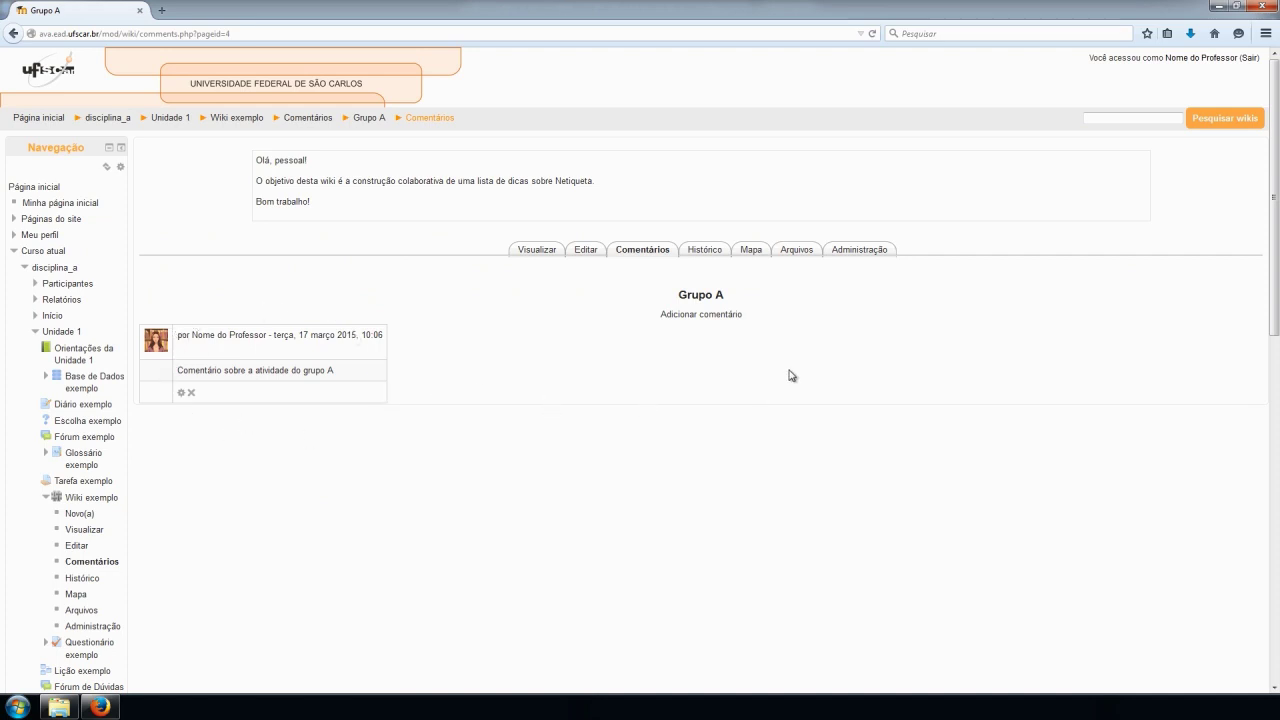
left_click(697, 253)
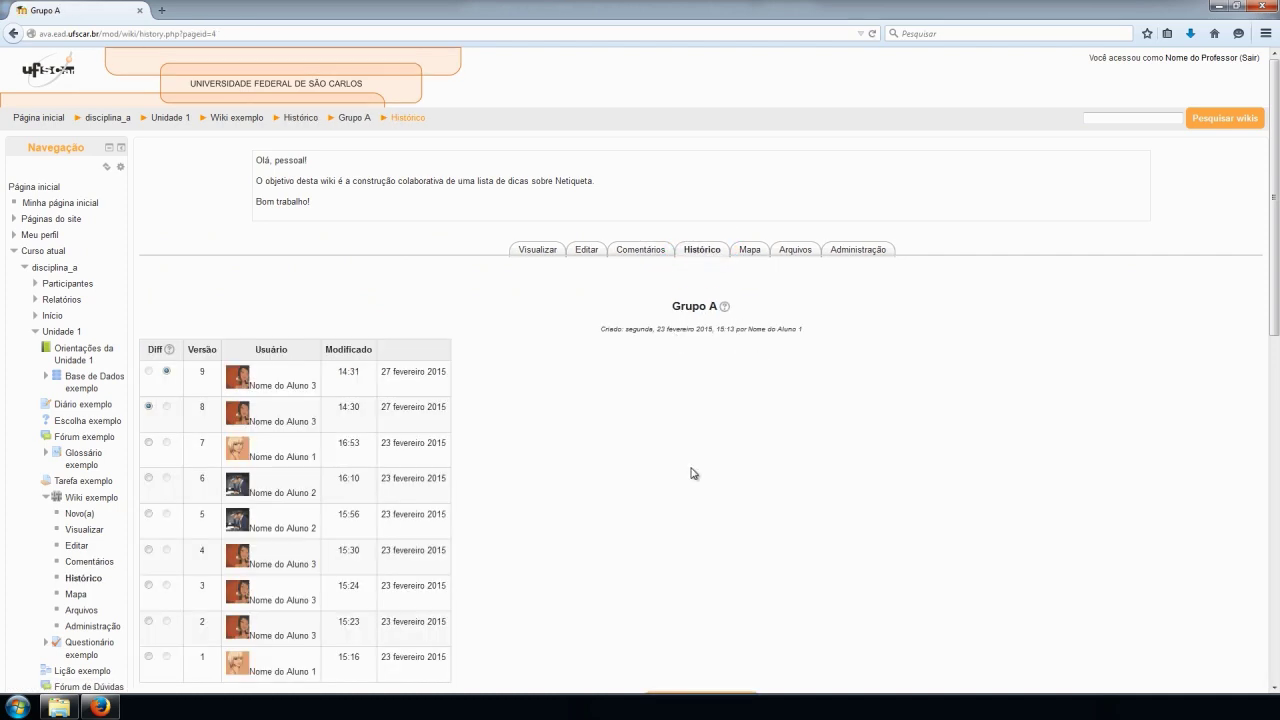
scroll(700, 473, "down", 3)
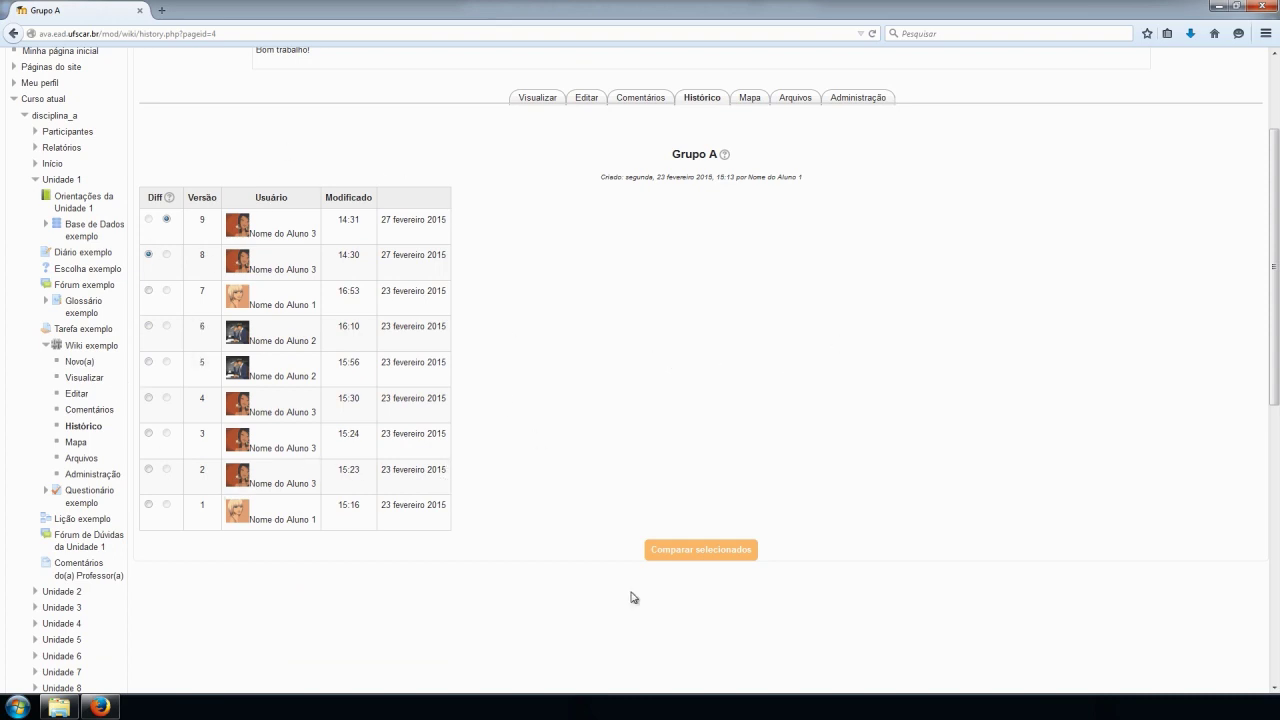
left_click(784, 101)
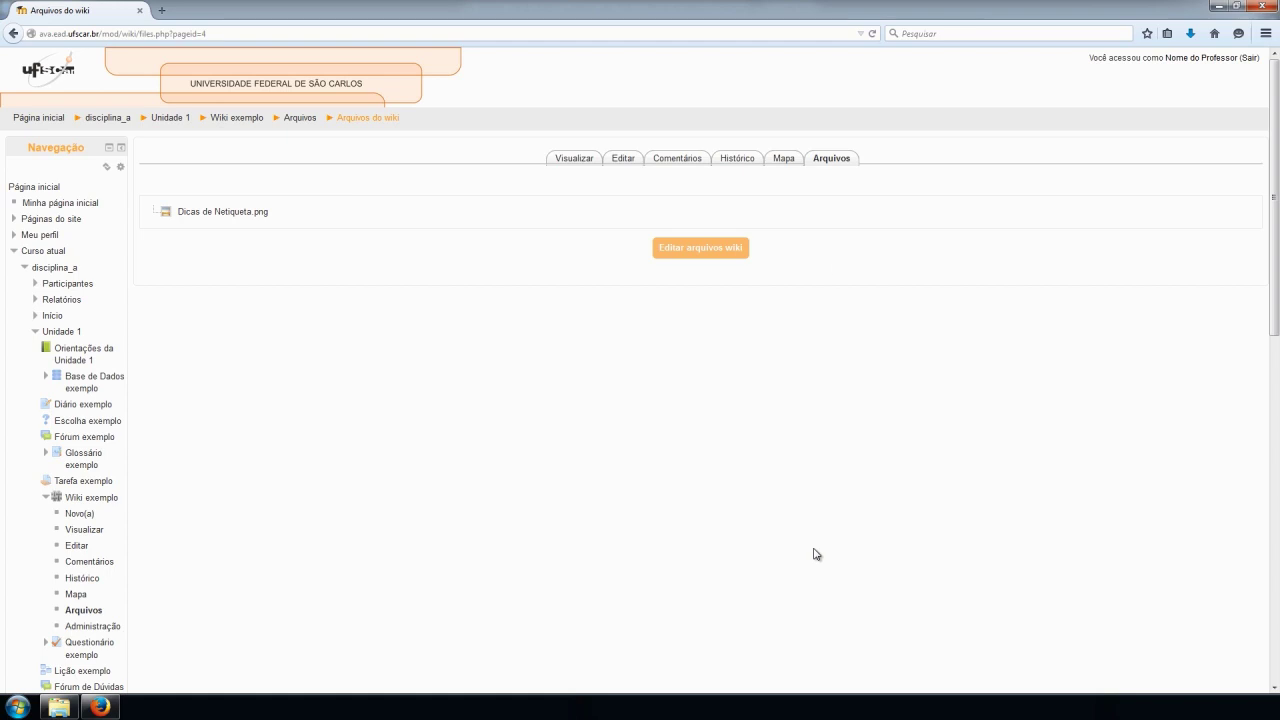
Step: Return to the disciplina_a course and view the activities of Unidade 2
left_click(117, 120)
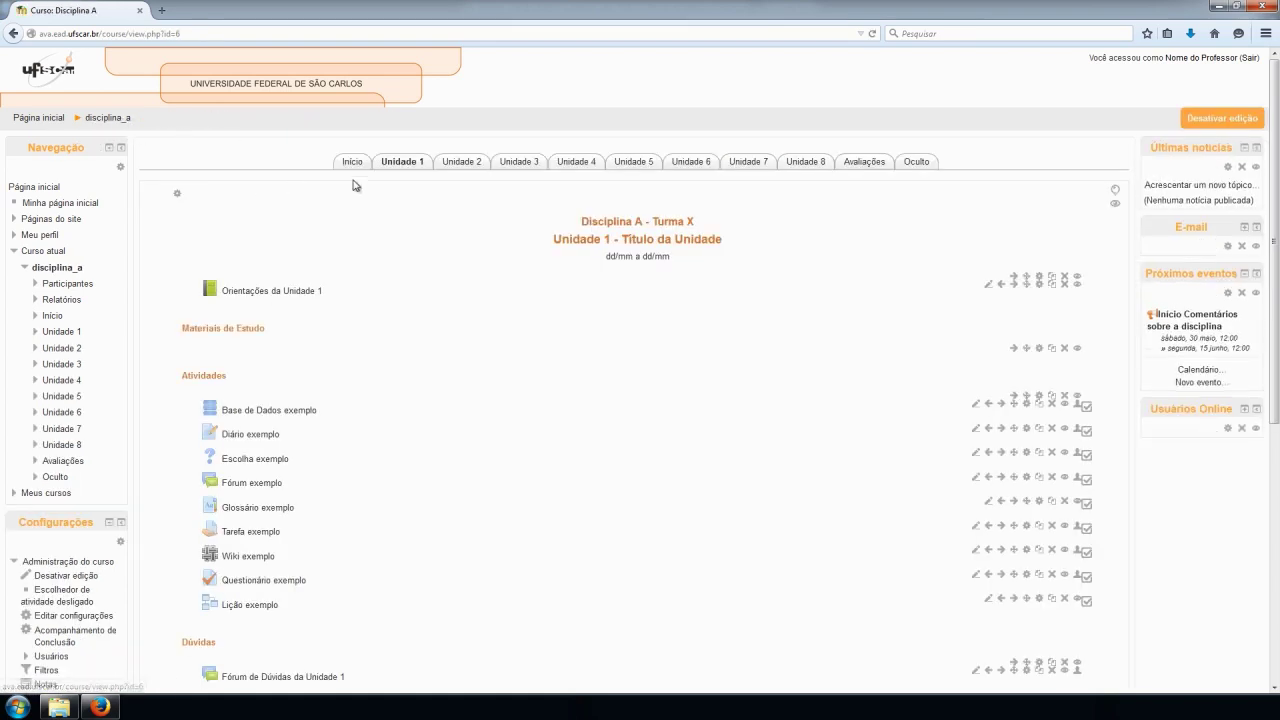
left_click(459, 163)
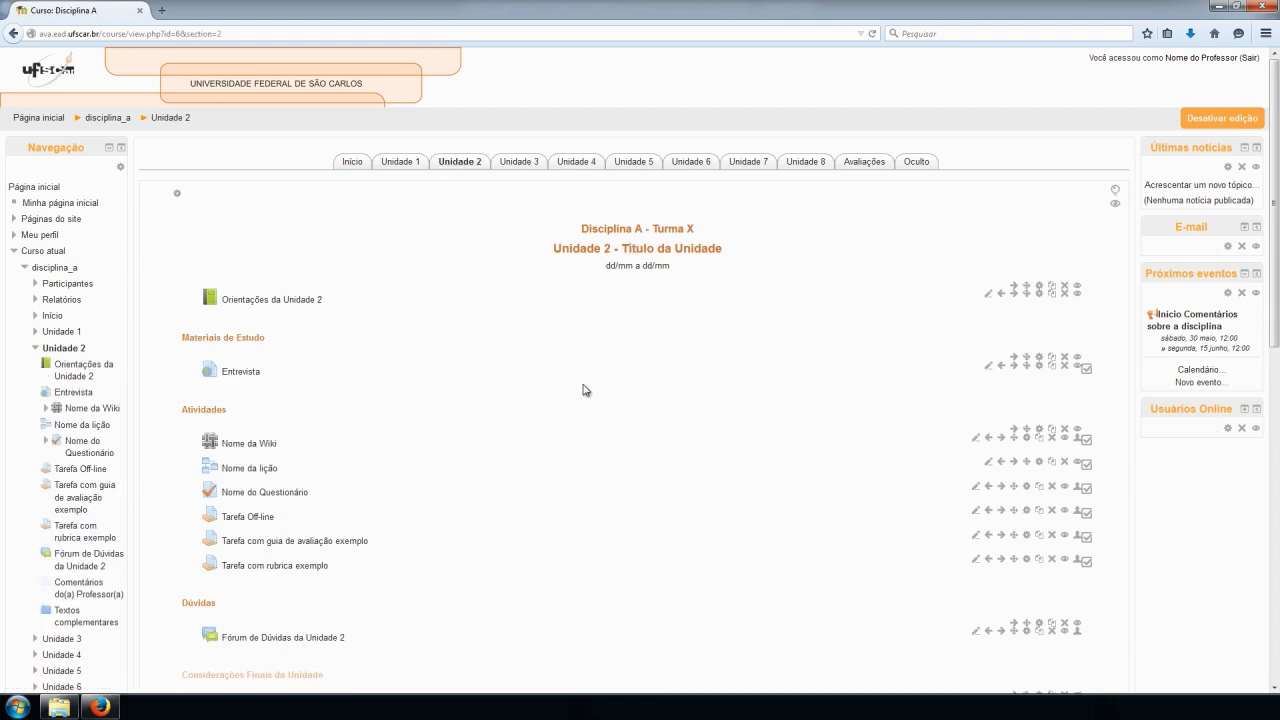
scroll(585, 390, "down", 1)
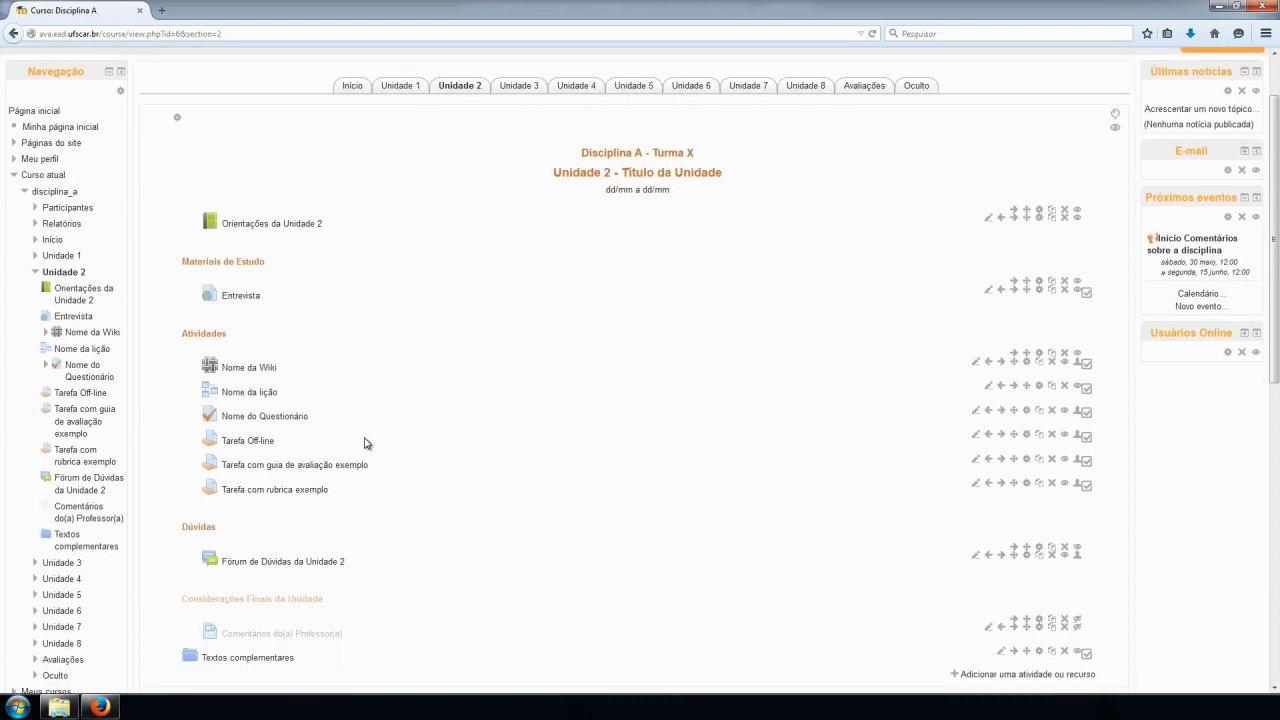